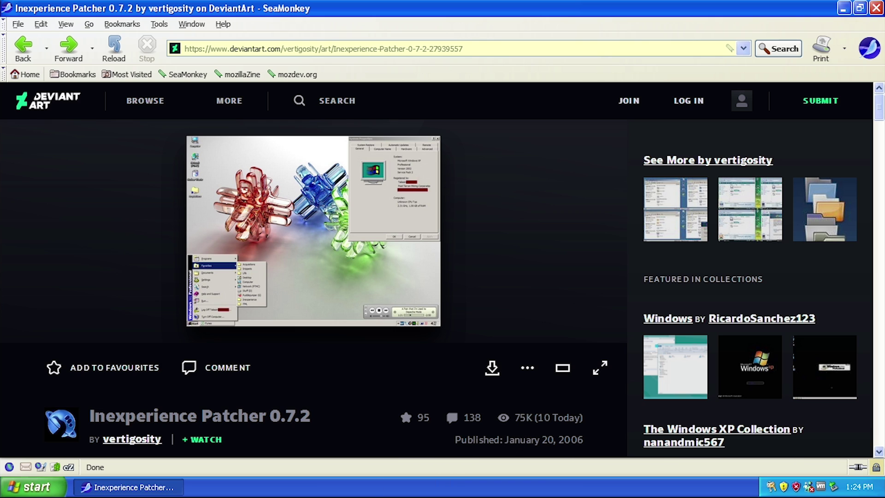
Step: Read the Inexperience Patcher 0.7.2 description on its DeviantArt page, including supported Windows versions and last update
scroll(429, 417, down, 5)
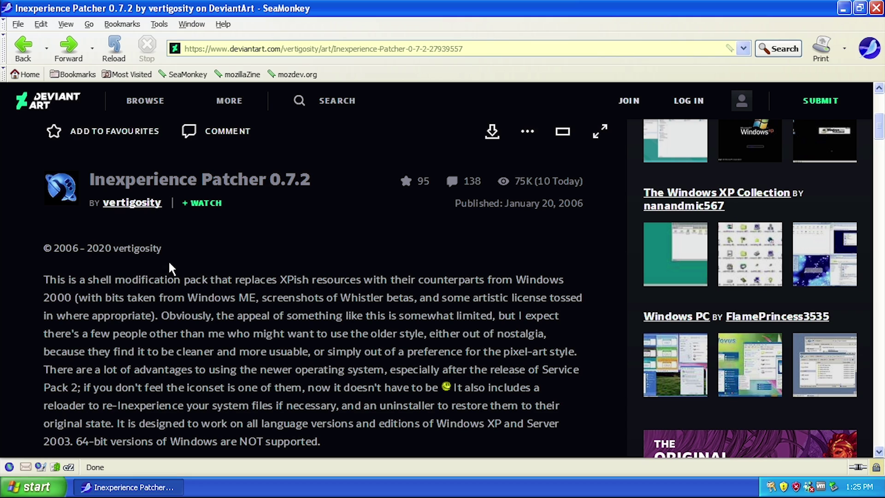
scroll(175, 268, down, 3)
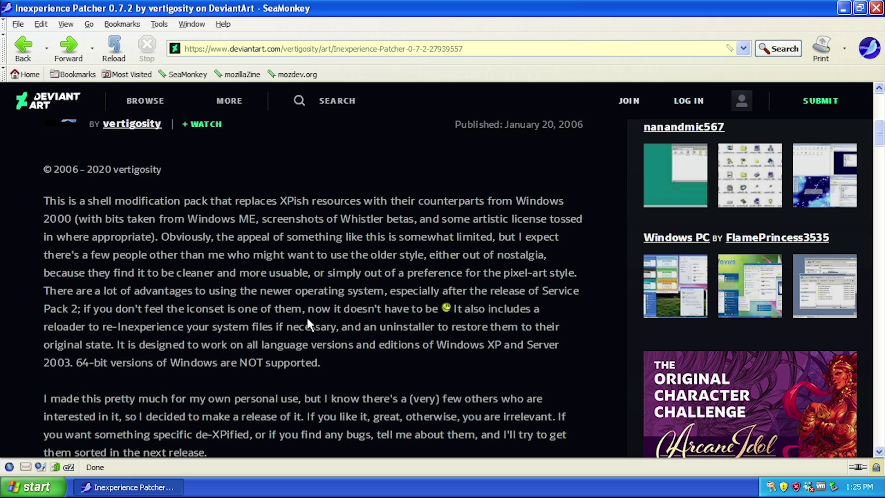
scroll(308, 319, down, 3)
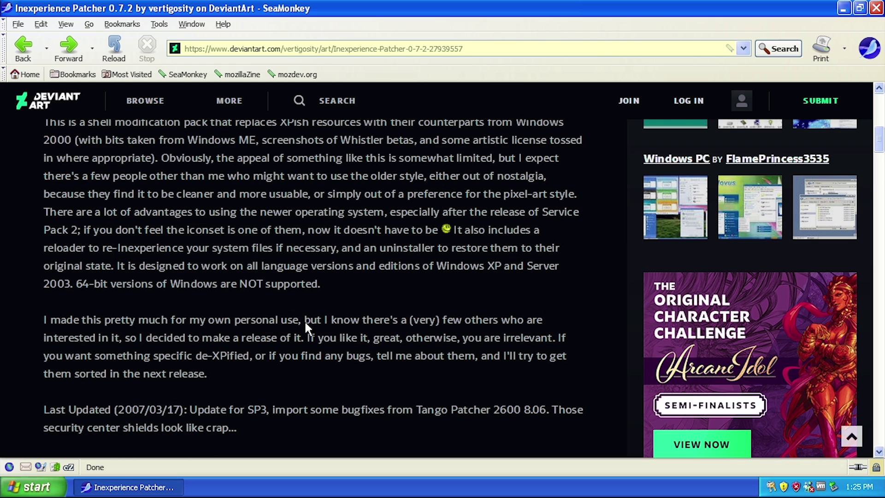
scroll(306, 326, down, 8)
scroll(305, 323, up, 20)
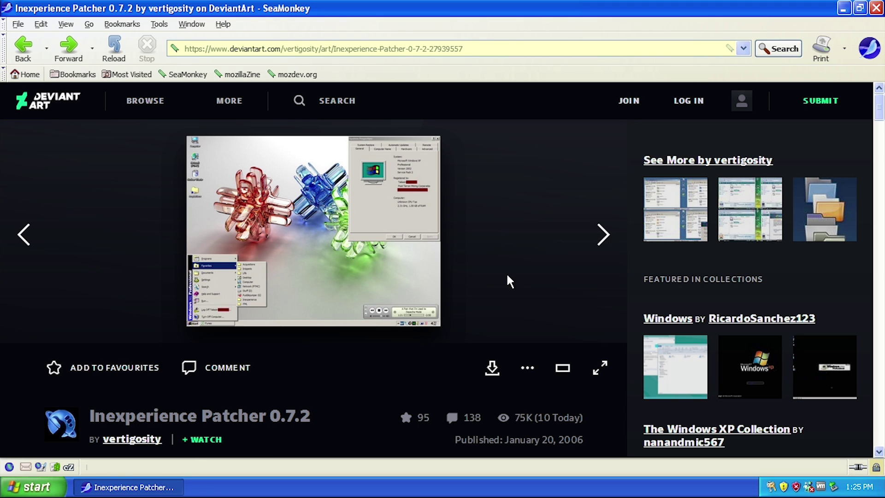
Step: Open the extracted Inexperience patcher folder from the desktop and show its readme in a maximized window
click(843, 8)
click(30, 119)
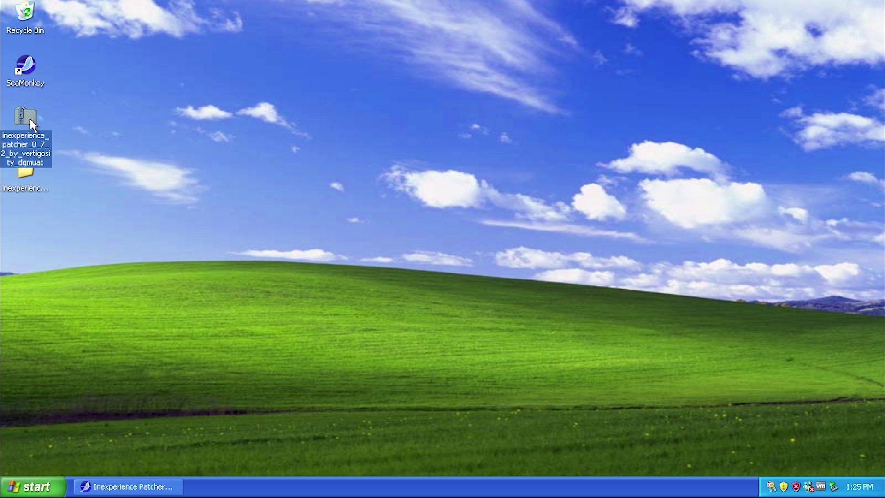
double_click(22, 178)
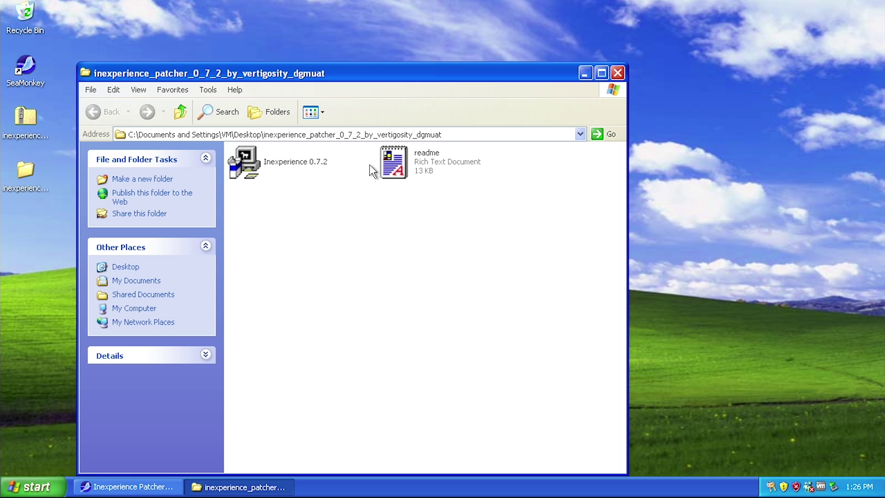
double_click(423, 169)
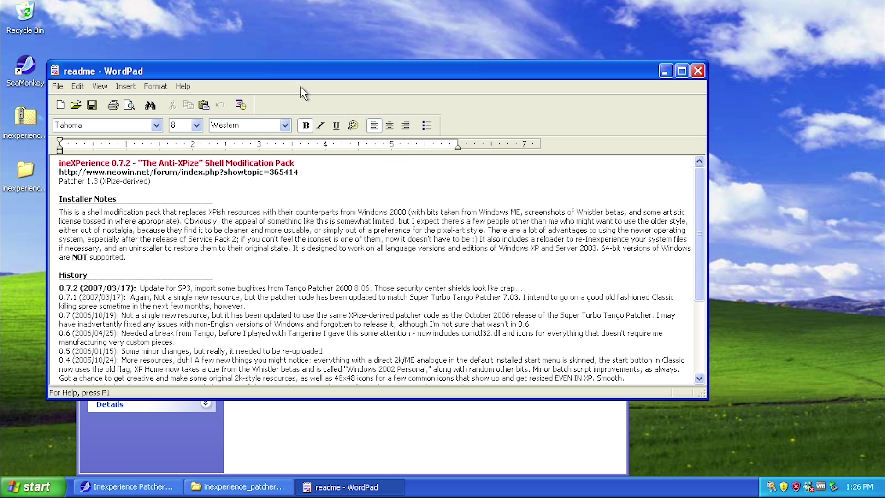
drag(285, 17, 316, 46)
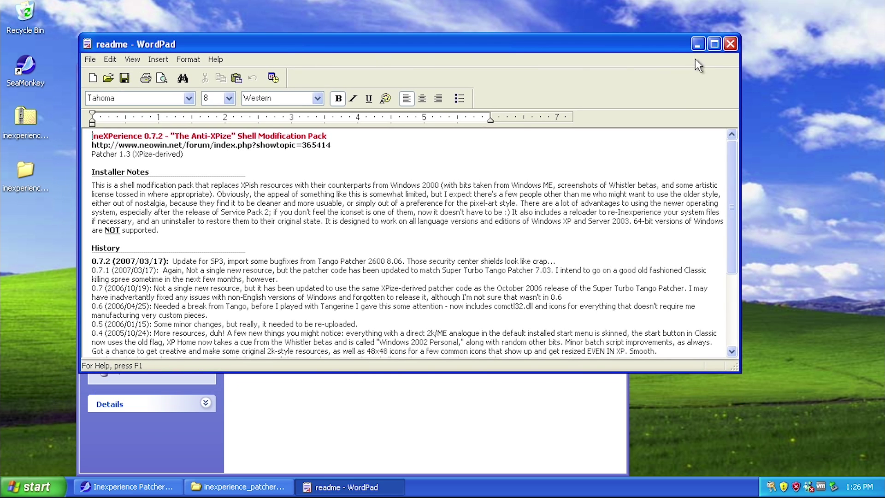
click(713, 44)
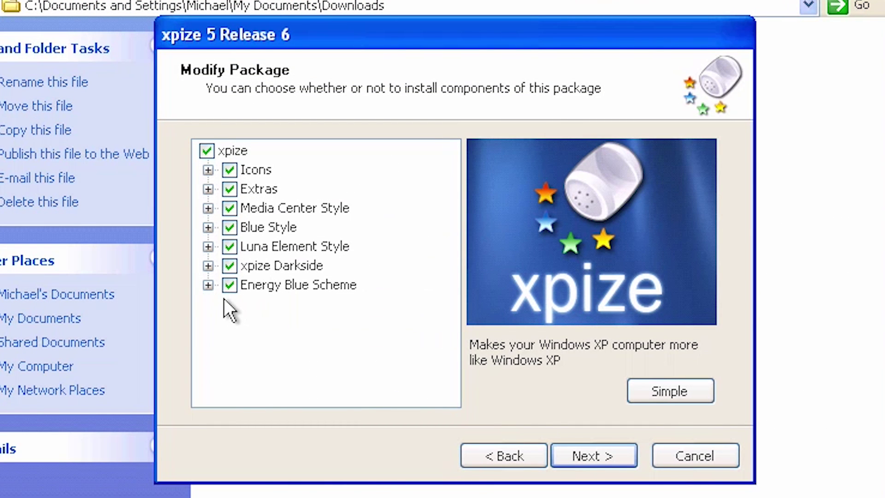
Step: Go through the xpize package's component list, including the Energy Blue Scheme, and continue the installer
click(210, 285)
click(208, 151)
click(588, 456)
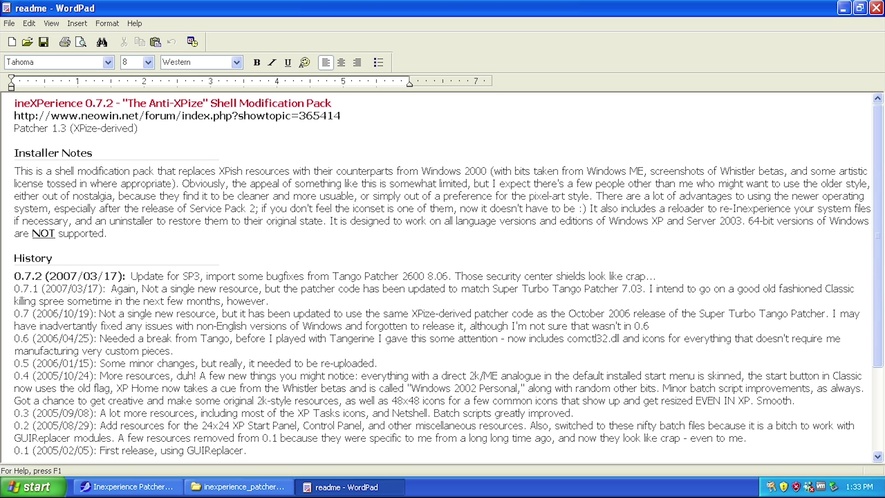
Step: Read the readme's installer notes, version history and credits, and close the document
scroll(443, 276, down, 1)
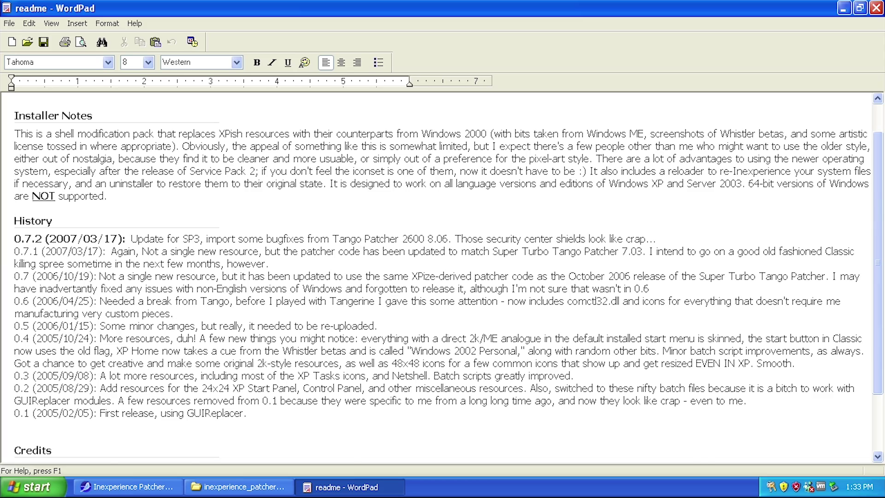
scroll(442, 276, down, 1)
scroll(442, 276, down, 1)
scroll(385, 270, up, 1)
key(alt+F4)
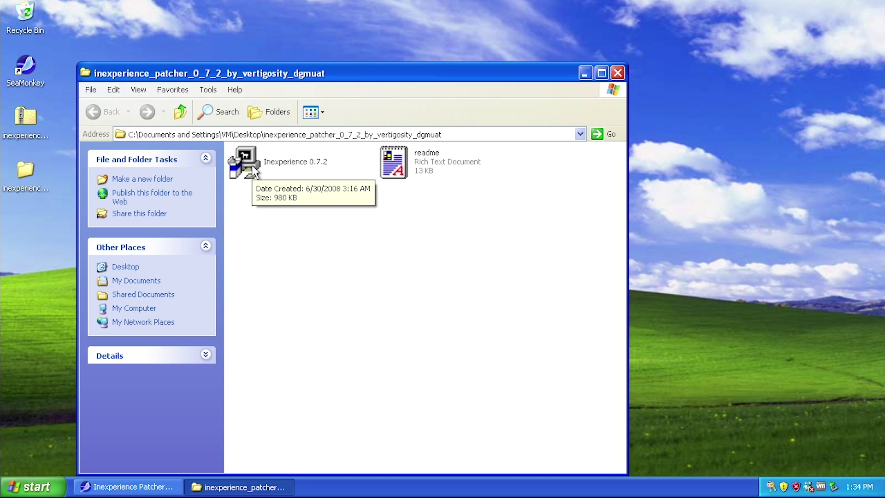
Step: Launch the Inexperience 0.7.2 installer and proceed past the welcome, licence agreement and release notes pages
double_click(240, 178)
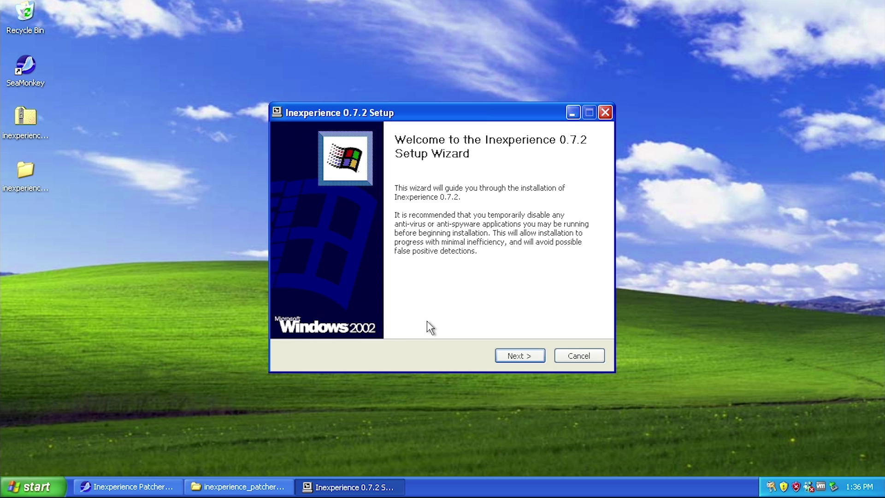
key(Return)
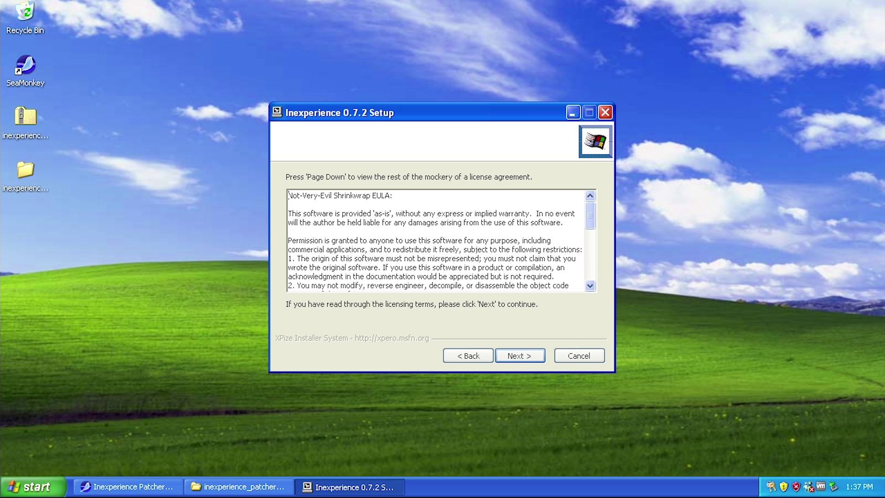
click(519, 356)
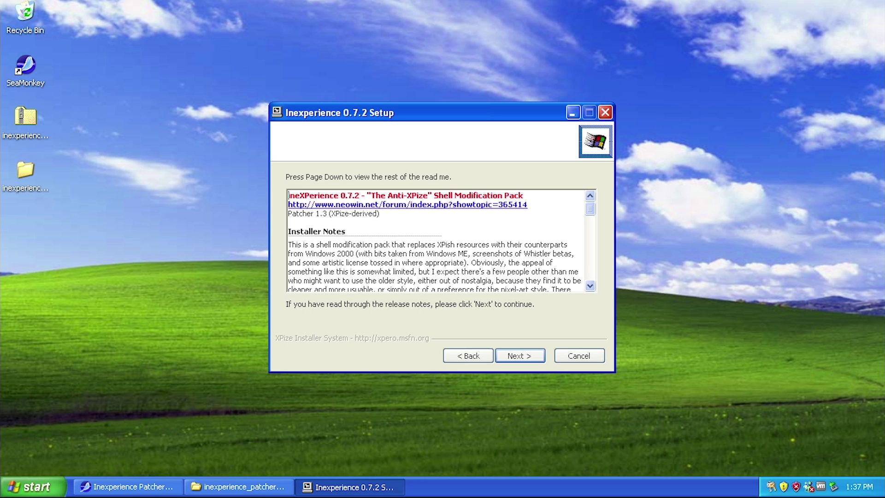
click(533, 359)
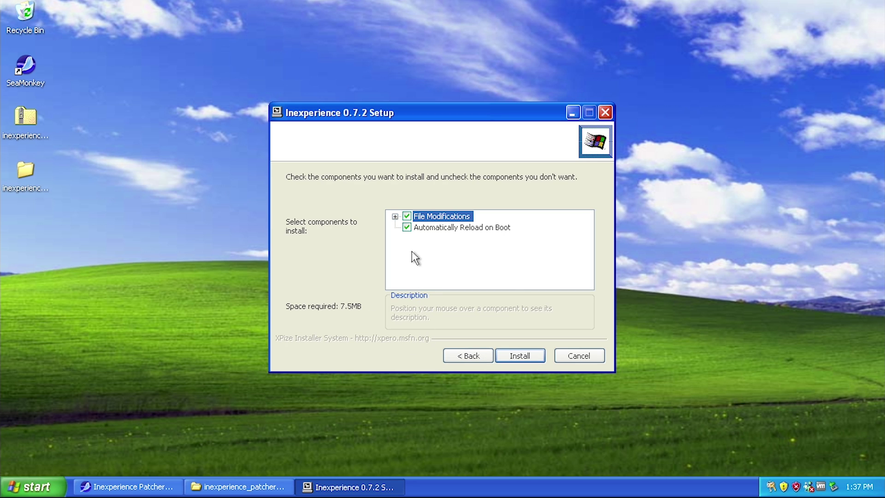
Step: Install all File Modifications components and Automatically Reload on Boot, and finish setup with the Reboot now option
click(395, 217)
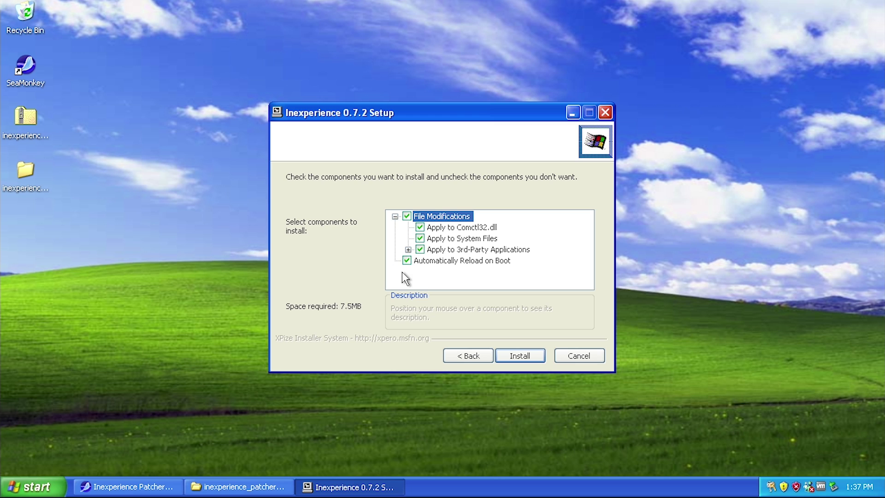
click(530, 362)
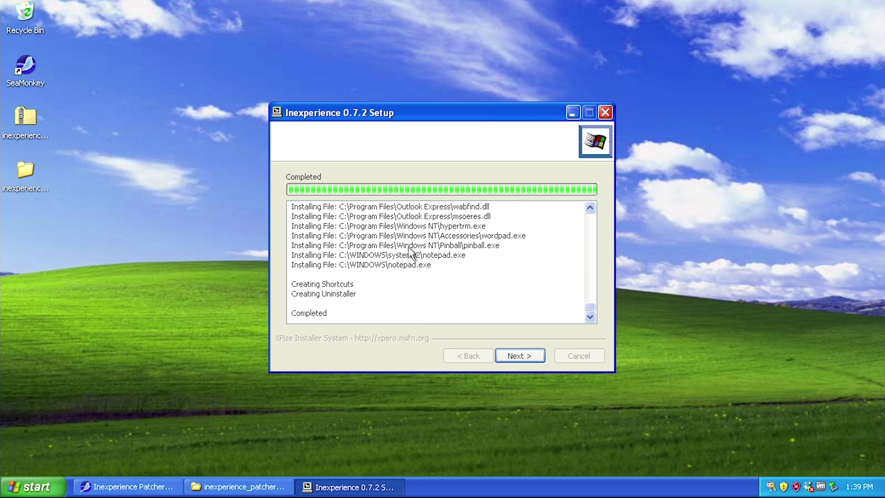
click(519, 359)
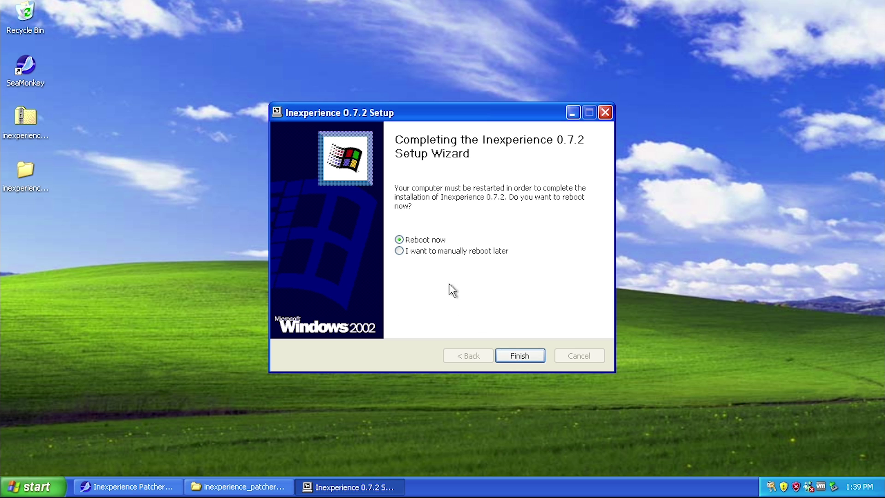
click(530, 358)
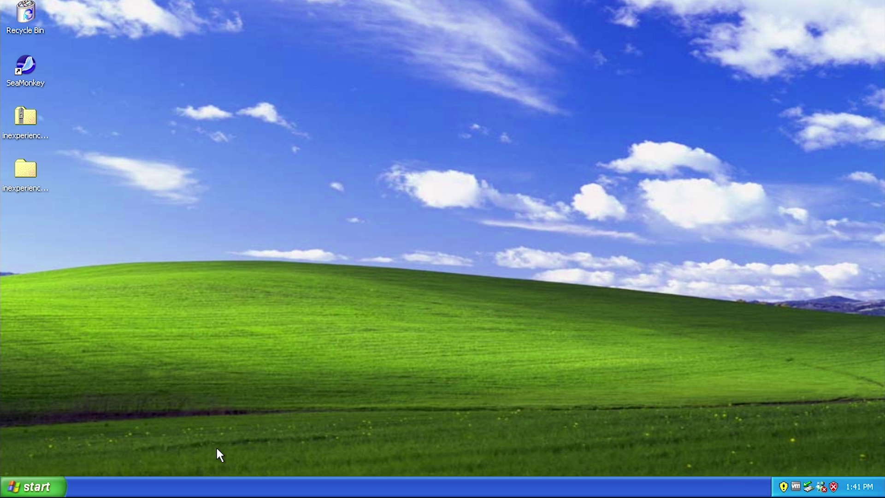
Step: Look over the patched Start menu and switch the desktop theme to Windows Classic
click(56, 480)
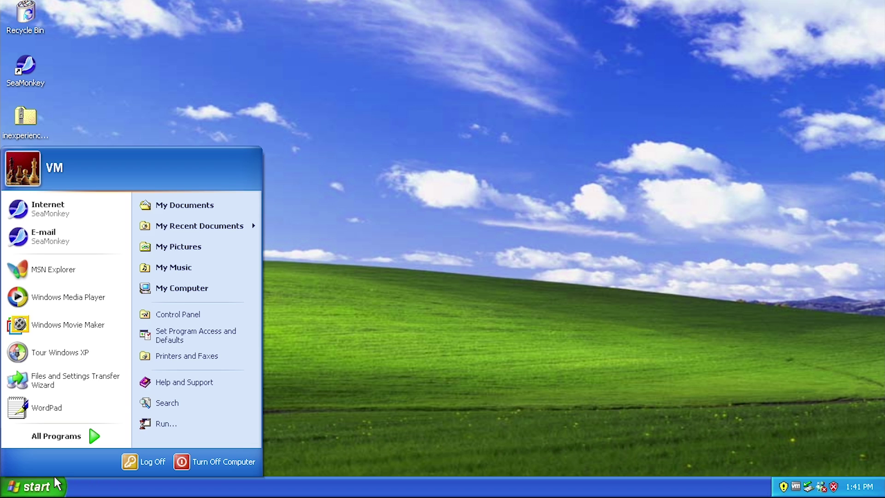
click(87, 435)
right_click(292, 221)
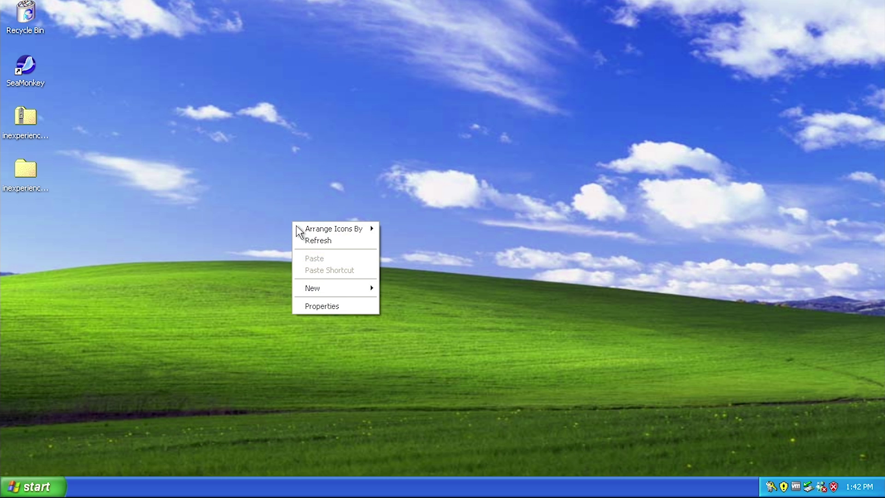
click(335, 305)
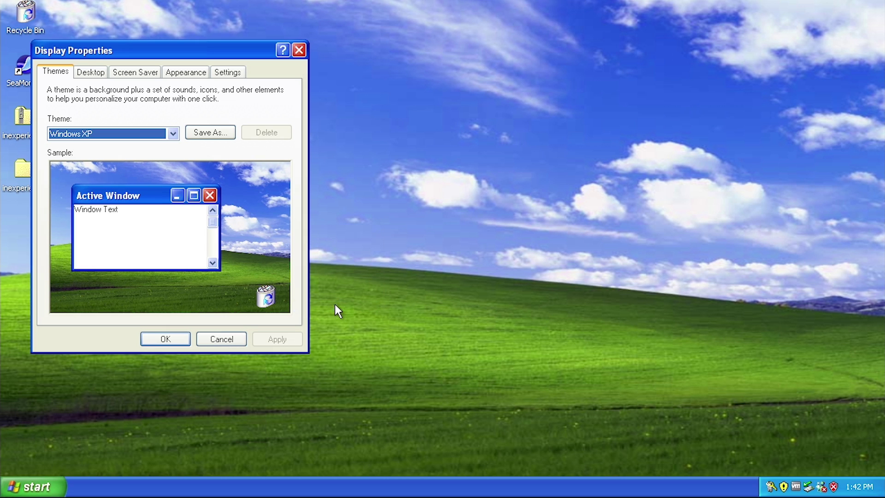
click(170, 137)
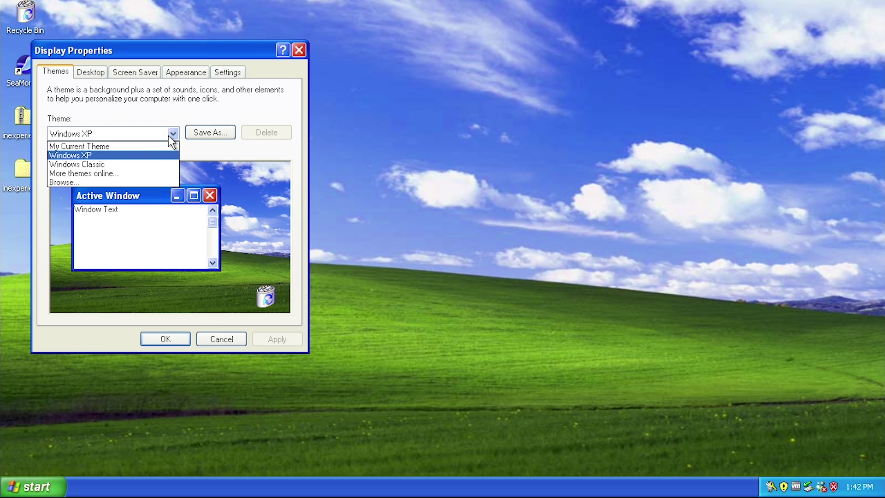
click(94, 166)
key(Return)
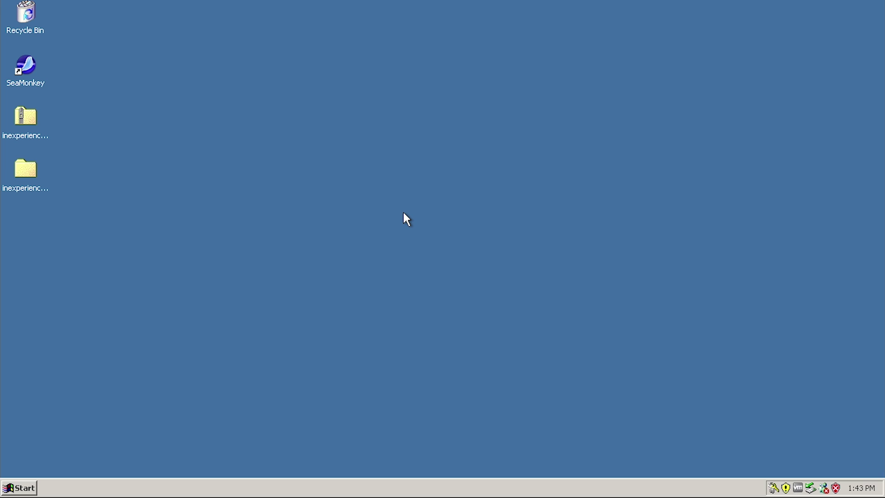
Step: View the Start menu in the classic theme and change its style to the Classic Start menu
click(9, 492)
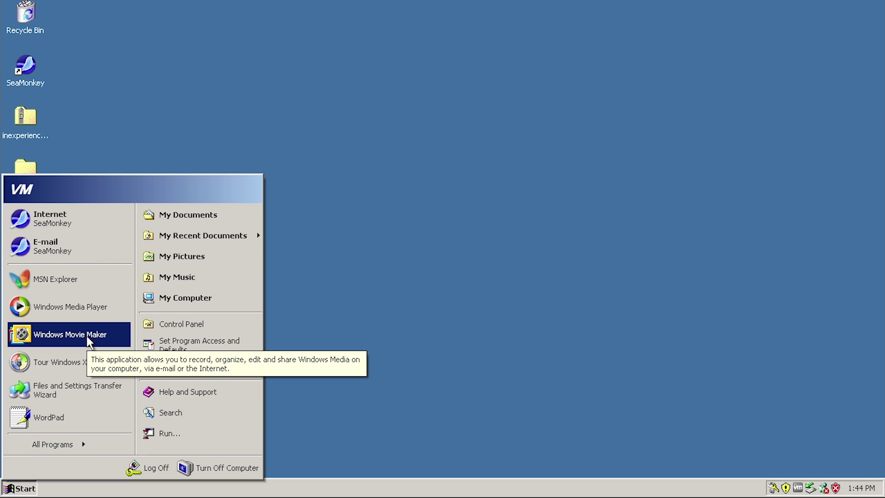
right_click(291, 490)
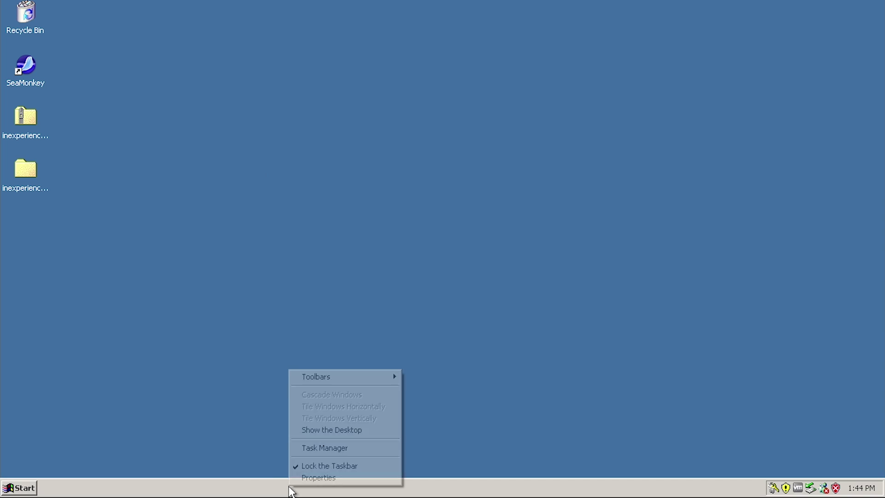
click(305, 477)
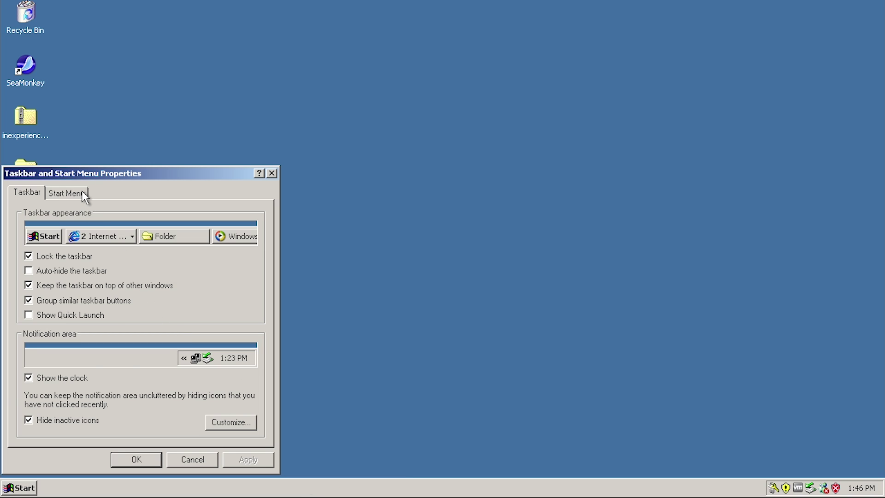
click(66, 193)
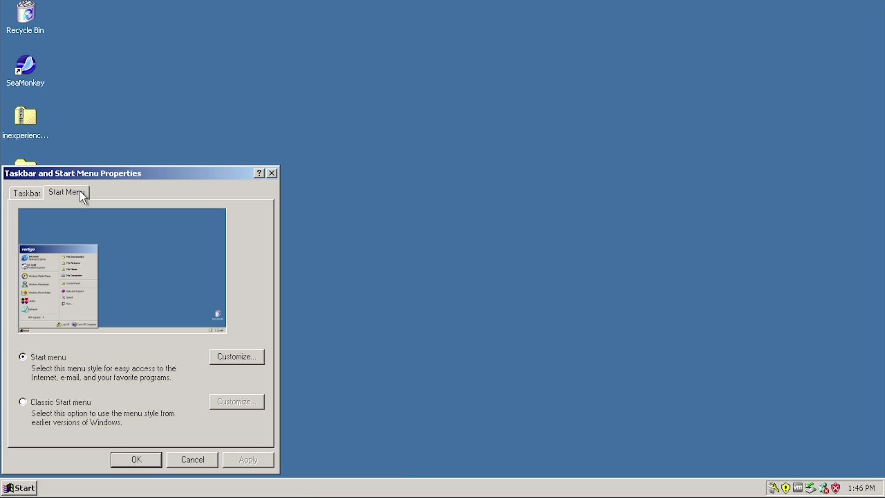
click(38, 403)
click(243, 460)
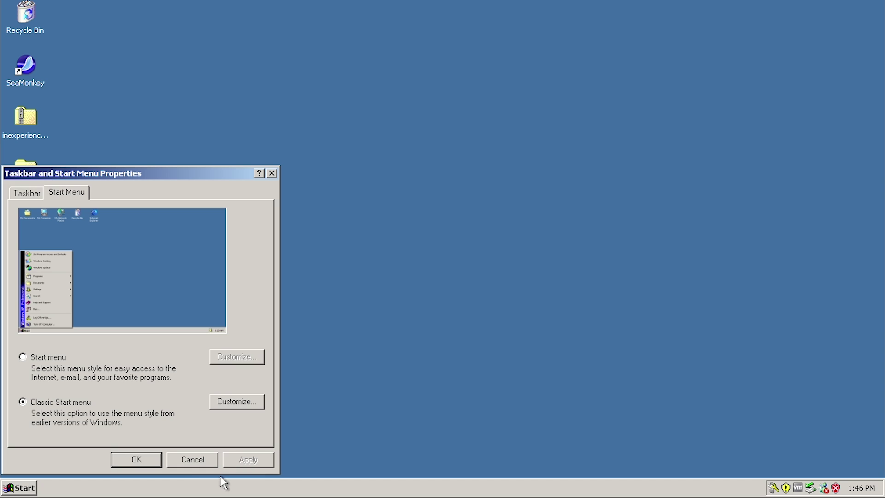
click(129, 460)
Step: View the Classic Start menu, bring up the About Windows dialog through Run, and move it away from the desktop icons
click(29, 487)
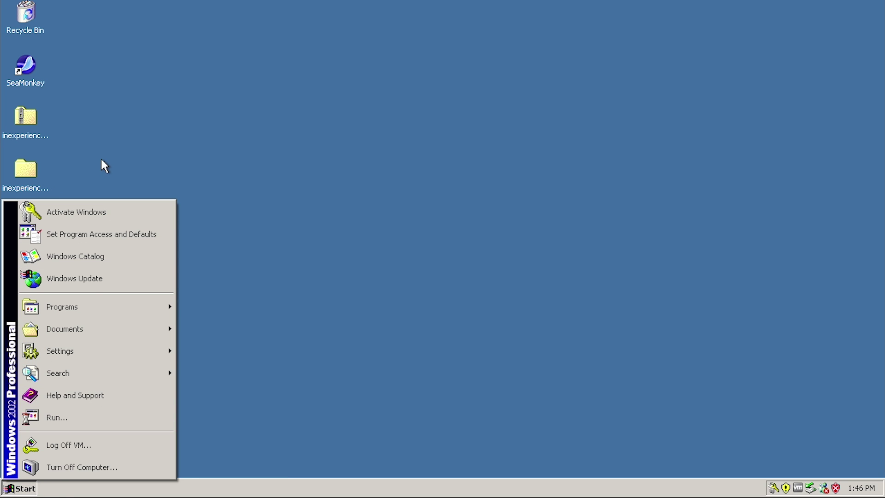
mouse_move(123, 306)
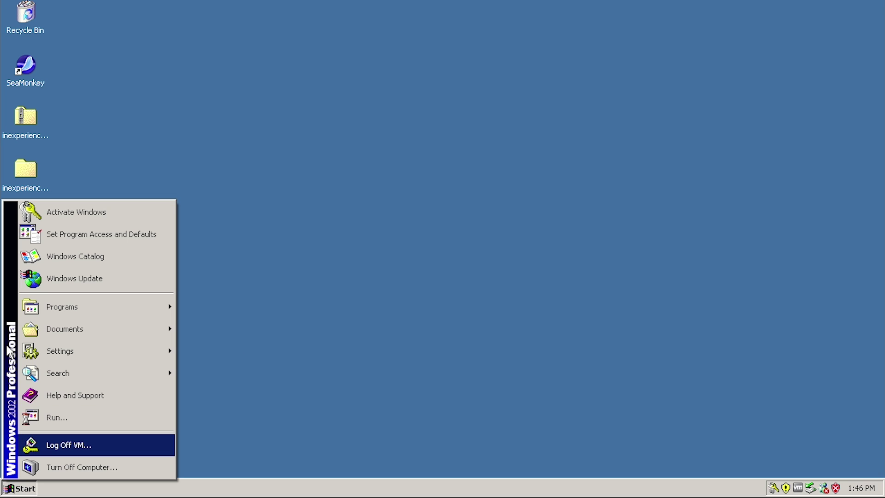
click(51, 418)
click(95, 453)
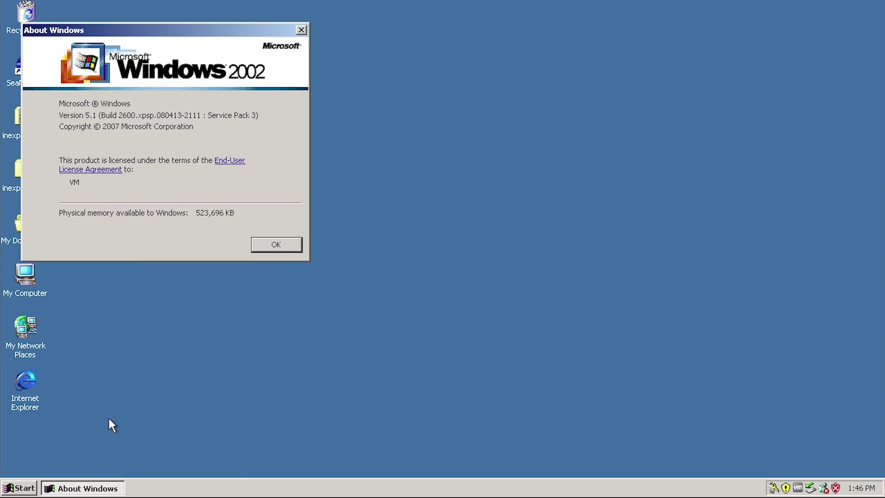
drag(64, 29, 164, 163)
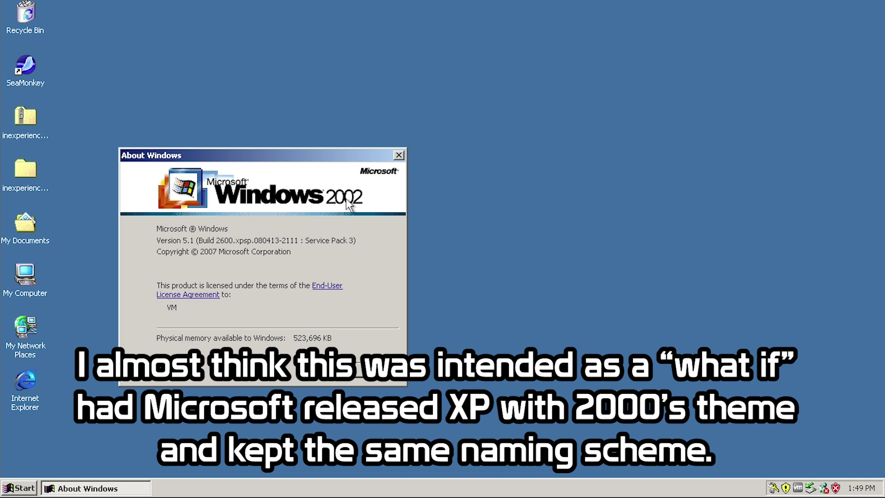
Step: Open the properties of My Computer from the desktop
right_click(24, 273)
click(63, 405)
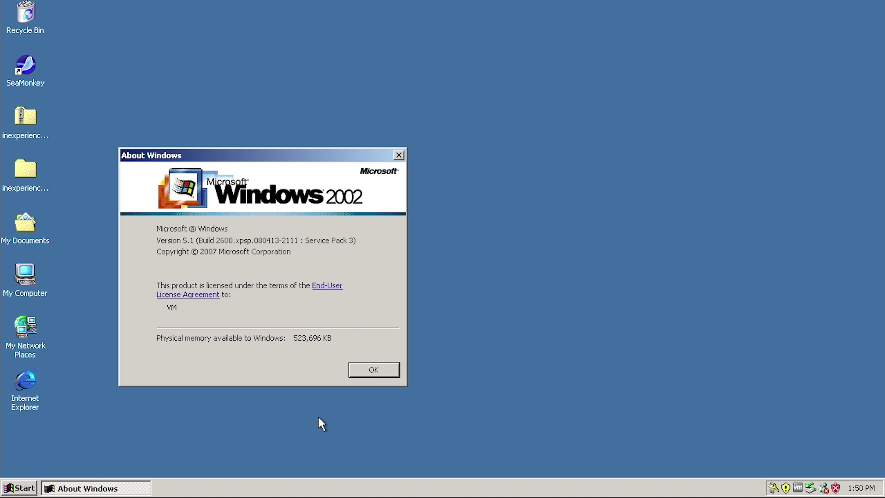
Step: Dismiss the About Windows dialog and view the Programs and Documents submenus of the Classic Start menu
key(Return)
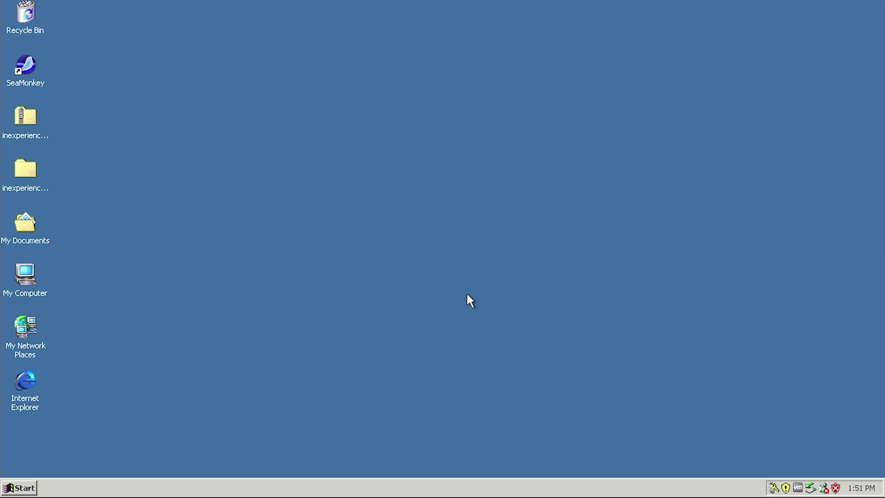
click(29, 488)
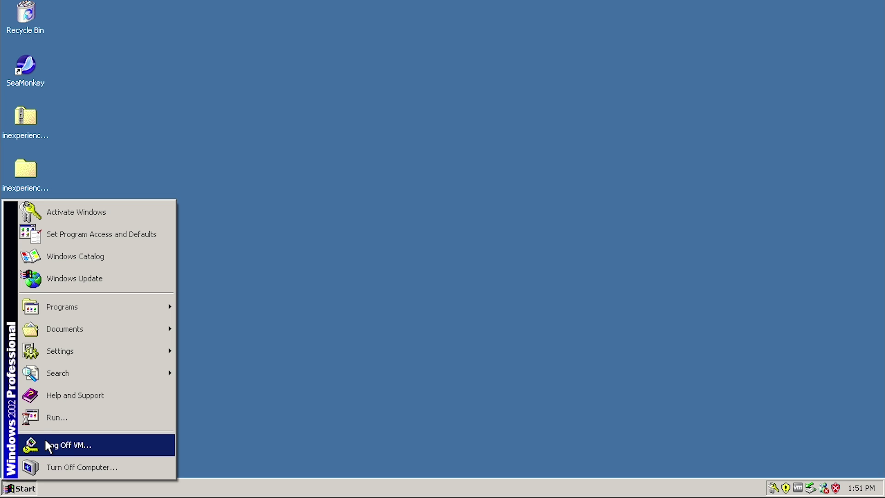
mouse_move(87, 314)
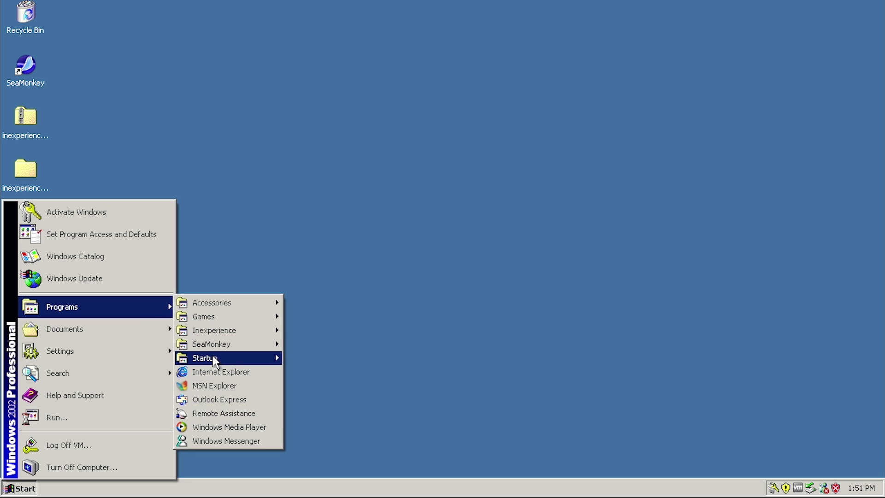
mouse_move(212, 344)
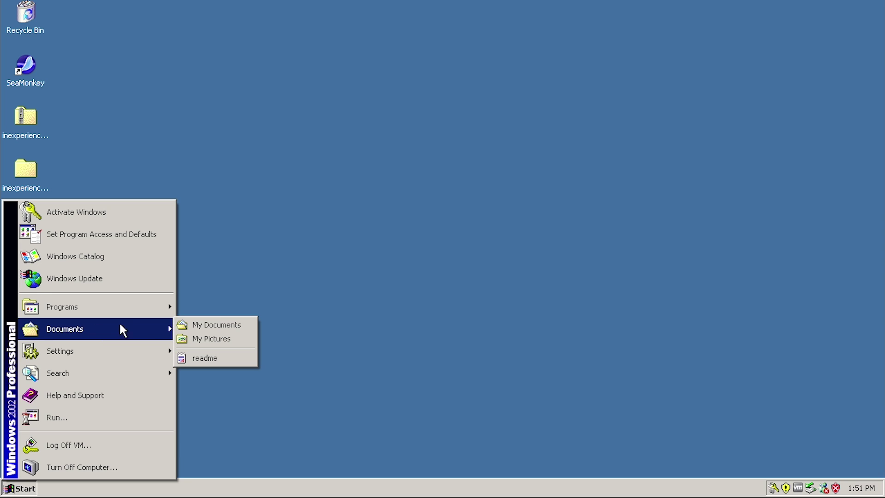
click(209, 216)
Step: Open My Computer, move its window clear of the desktop icons, and reveal the hidden contents of Local Disk (C:)
double_click(26, 276)
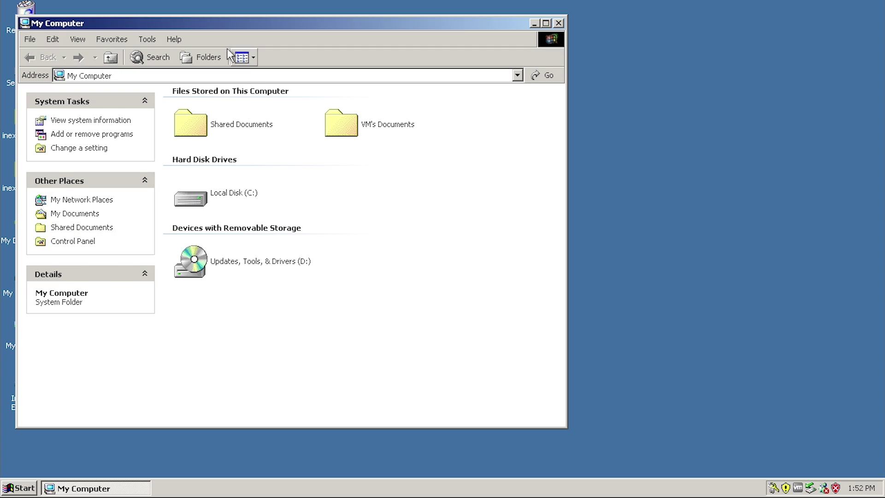
drag(211, 21, 272, 60)
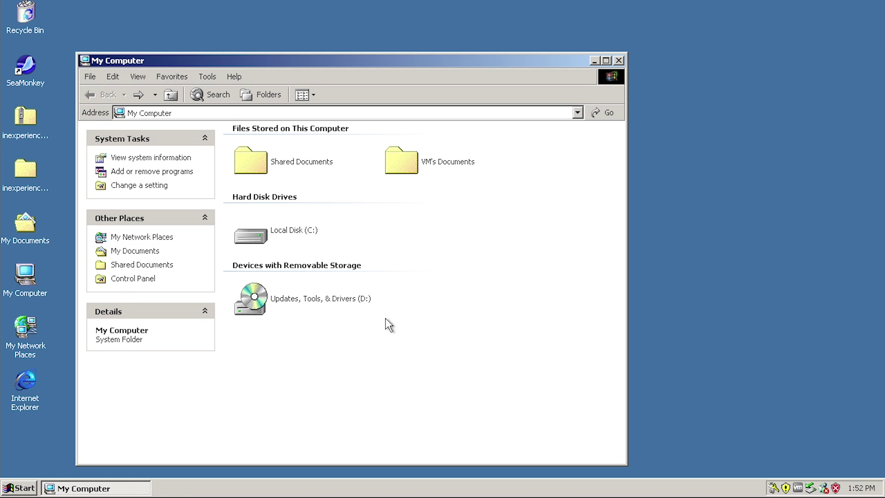
double_click(259, 246)
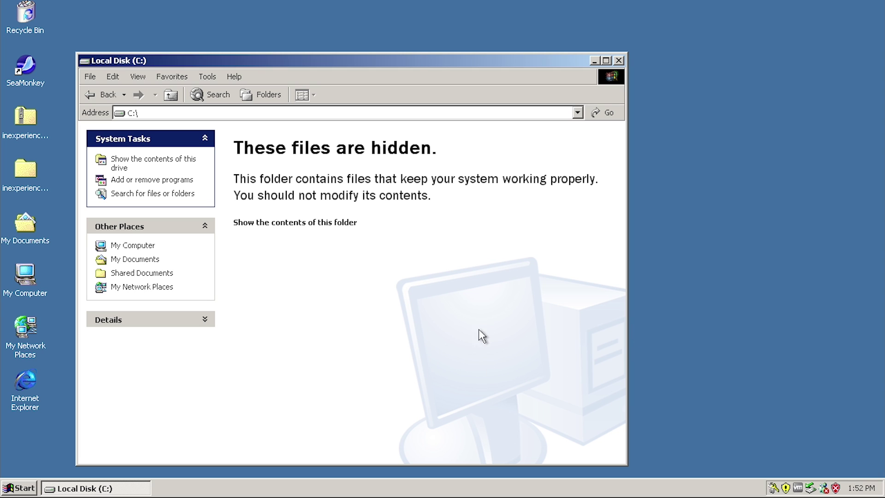
click(304, 224)
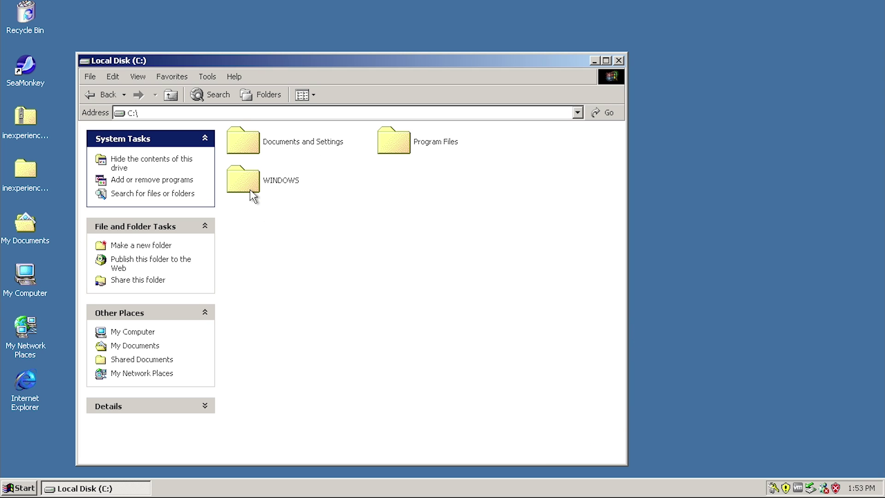
Step: Reveal the contents of the WINDOWS folder on drive C:, look over its icons, and close the window
double_click(250, 186)
click(286, 223)
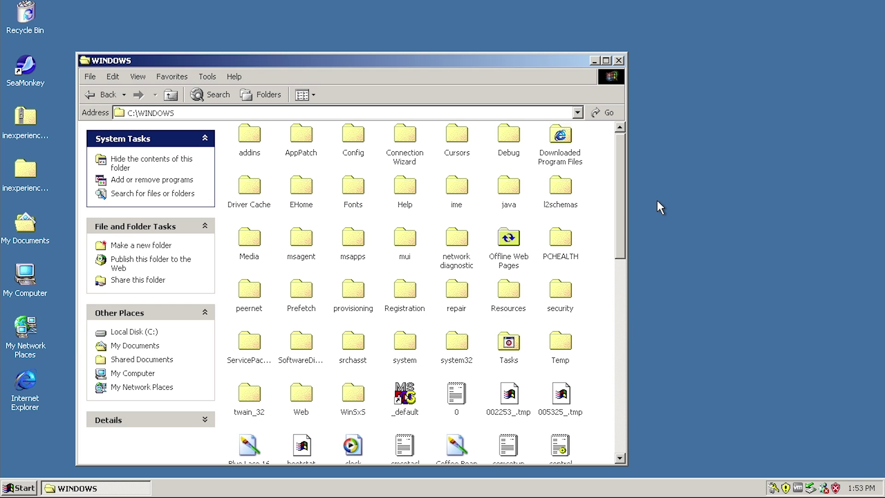
drag(626, 166, 592, 172)
scroll(597, 152, up, 1)
key(alt+F4)
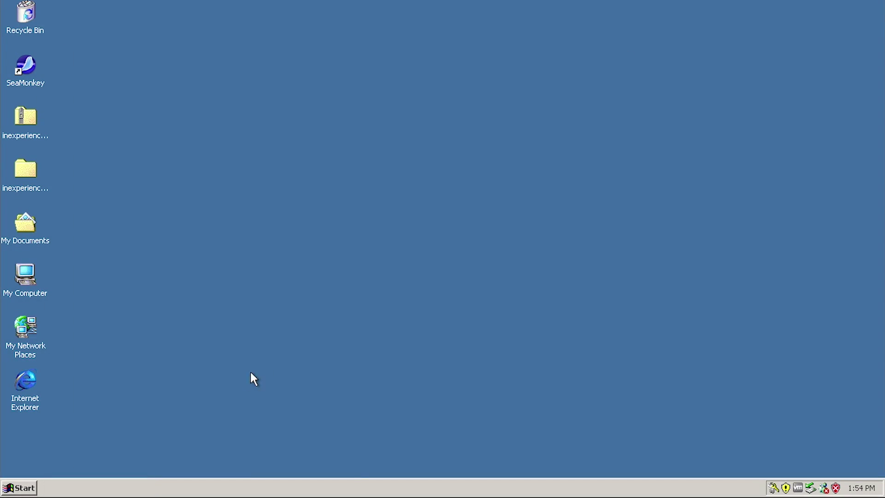
Step: Open Control Panel, move its window higher on the desktop, and switch it to Classic View
click(19, 488)
mouse_move(83, 348)
click(216, 347)
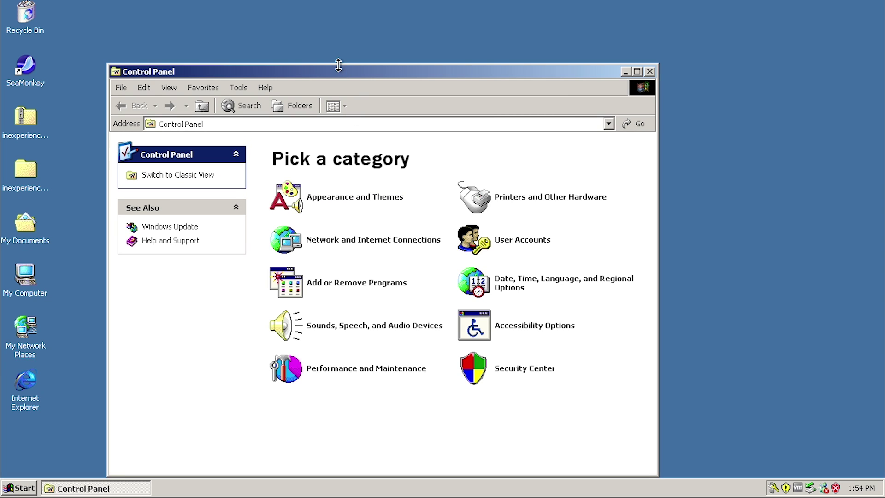
drag(338, 78, 320, 43)
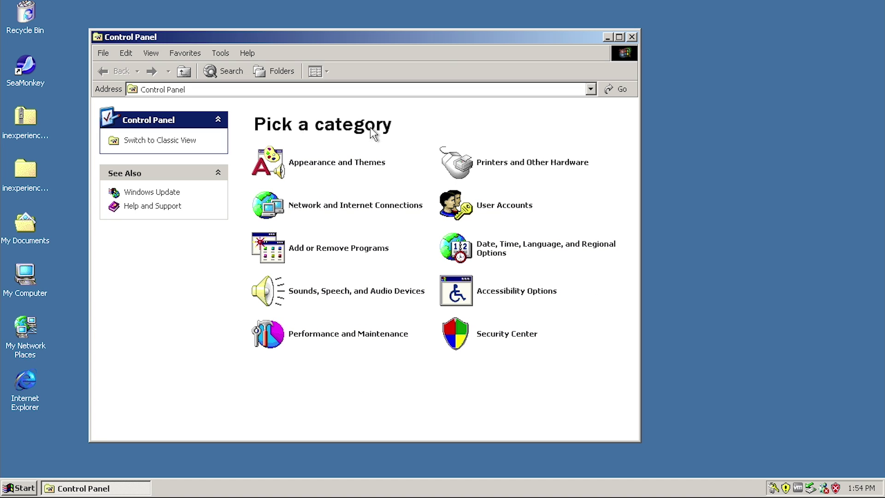
click(143, 141)
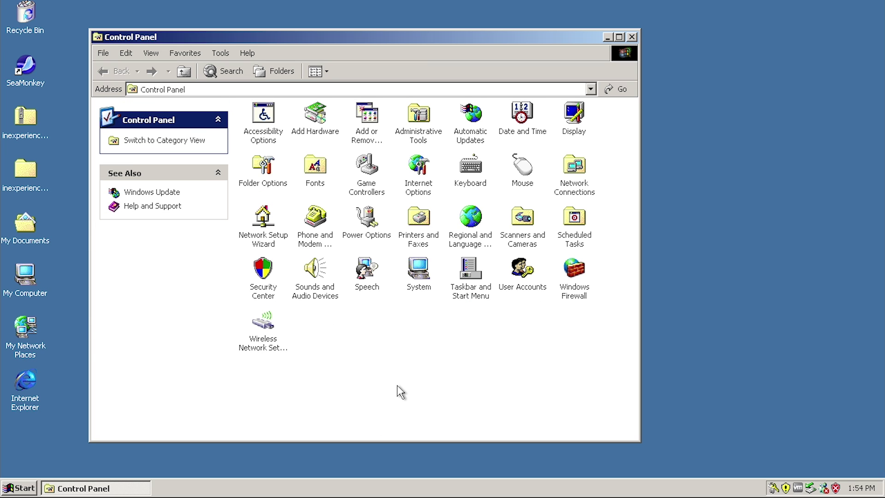
Step: View the Taskbar and Start Menu properties from Control Panel and close them without changes
double_click(477, 276)
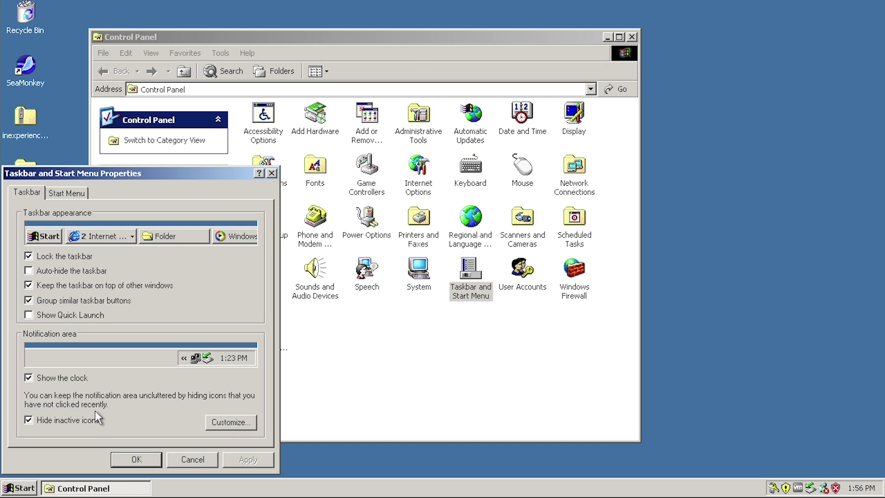
click(272, 174)
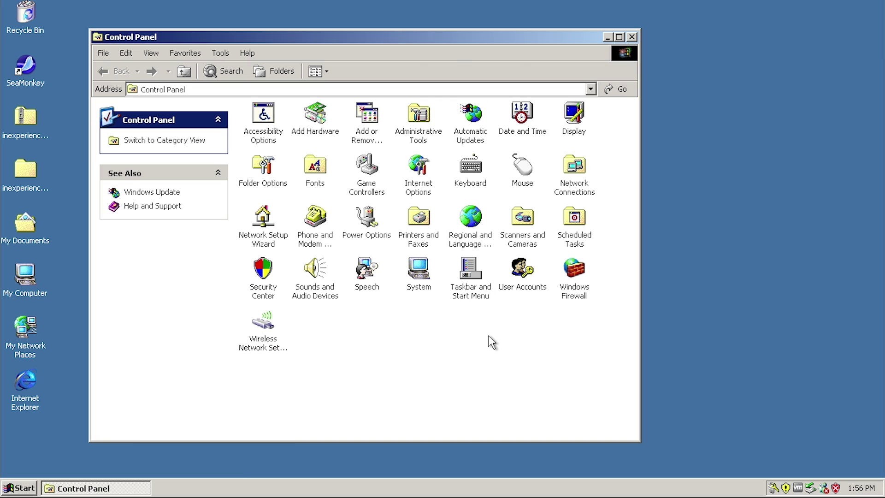
Step: Examine the General, Computer Name, Hardware and Advanced pages of System Properties from Control Panel, and close the dialog
double_click(419, 271)
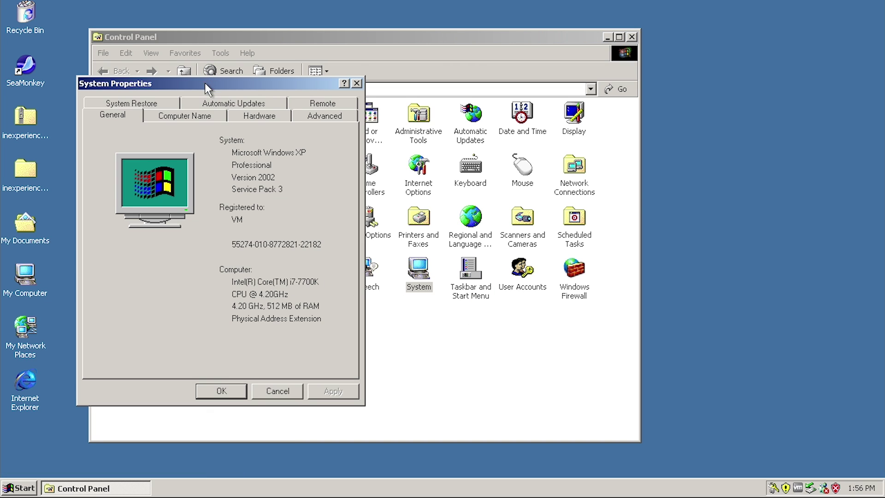
drag(205, 85, 274, 138)
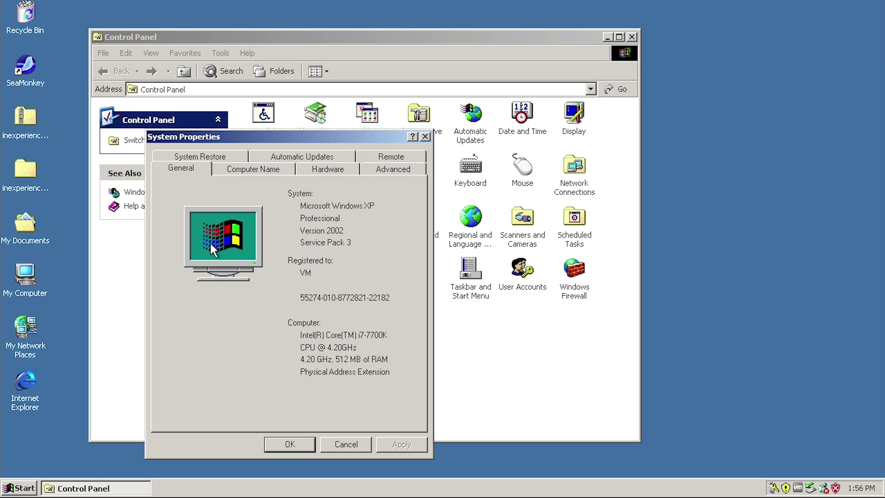
click(310, 170)
click(259, 168)
click(318, 168)
click(403, 167)
click(425, 136)
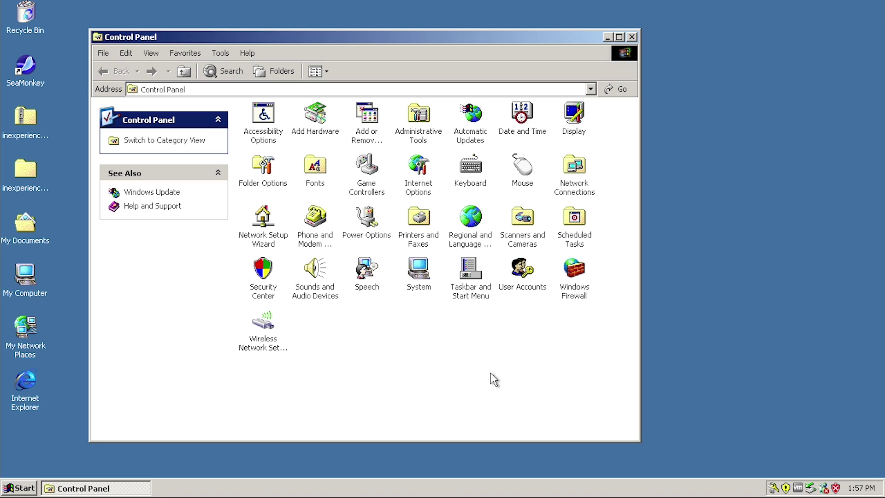
drag(524, 335, 544, 312)
click(548, 320)
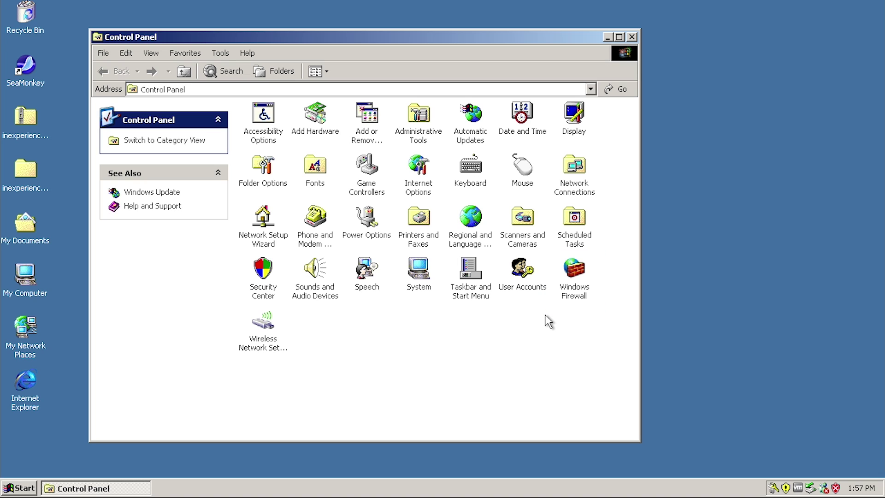